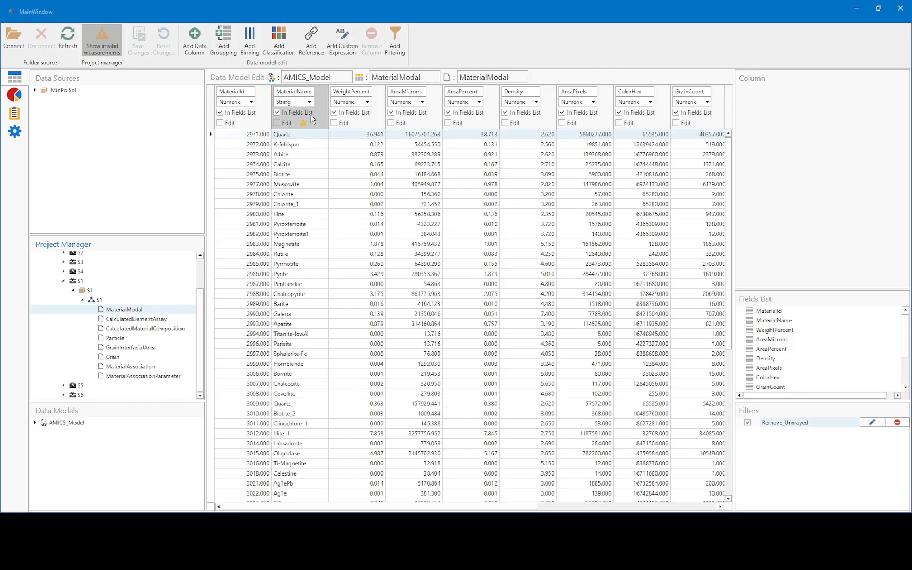
- Start a new grouping named My_New GRoup that uses MaterialName as its grouping column
left_click(448, 508)
mouse_move(449, 508)
left_mouse_down()
mouse_move(570, 503)
mouse_move(454, 499)
left_mouse_up()
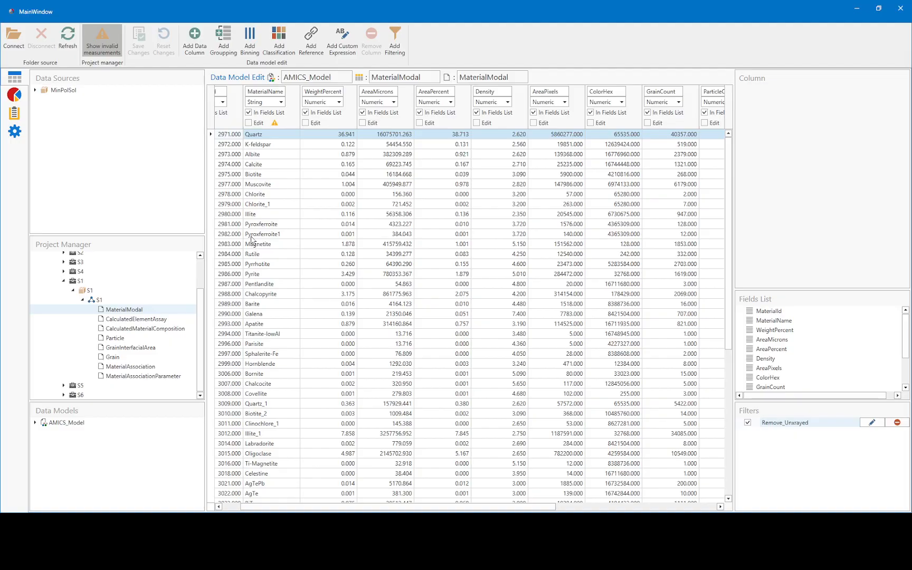
left_click(226, 57)
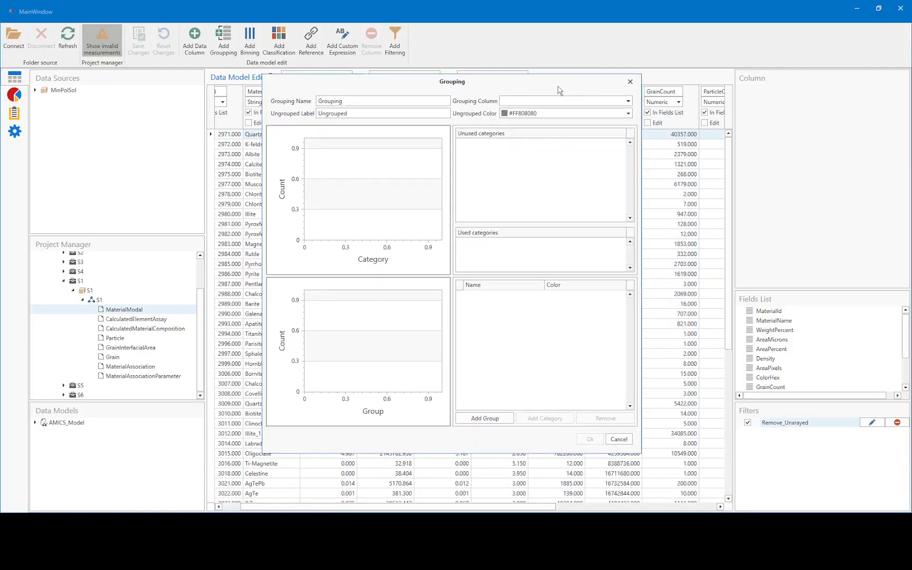
double_click(558, 88)
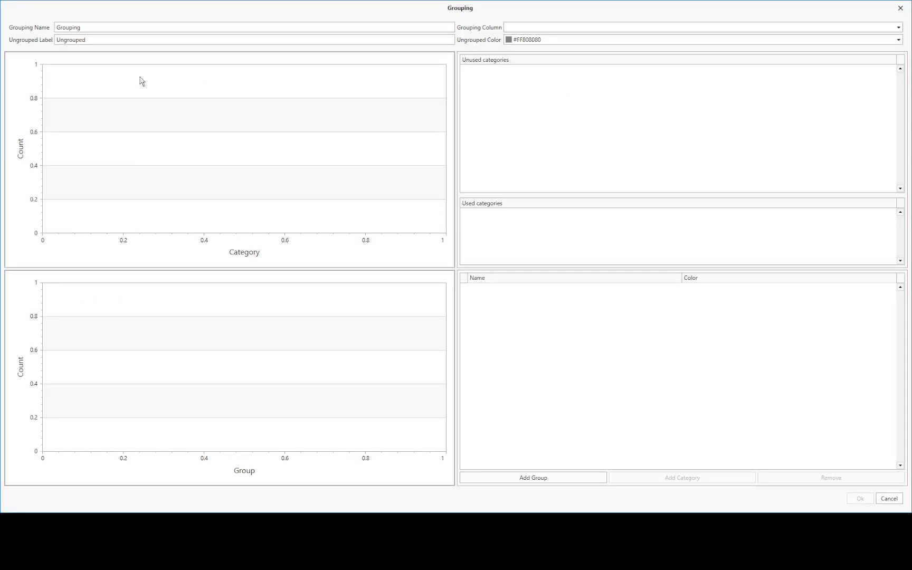
left_click_drag(90, 27, 31, 29)
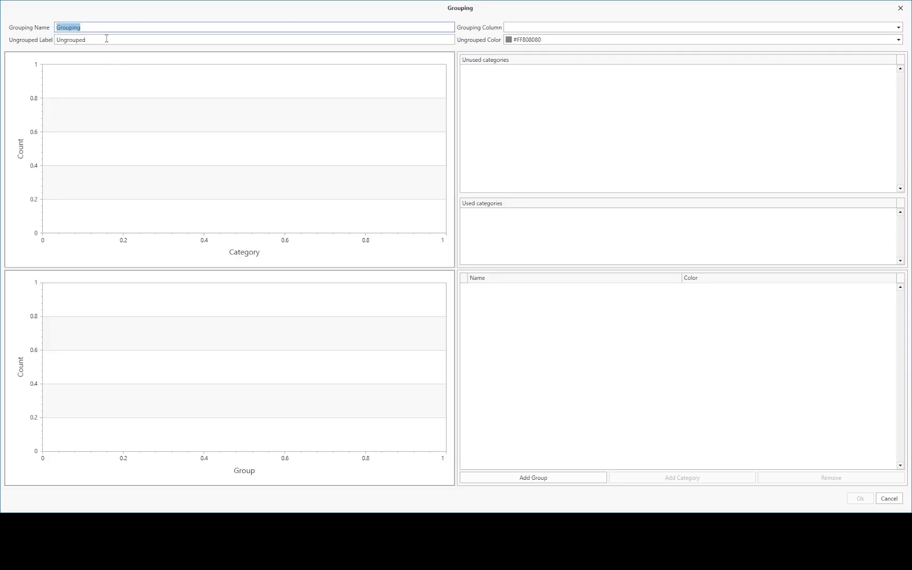
type("My_New GR")
left_click(526, 29)
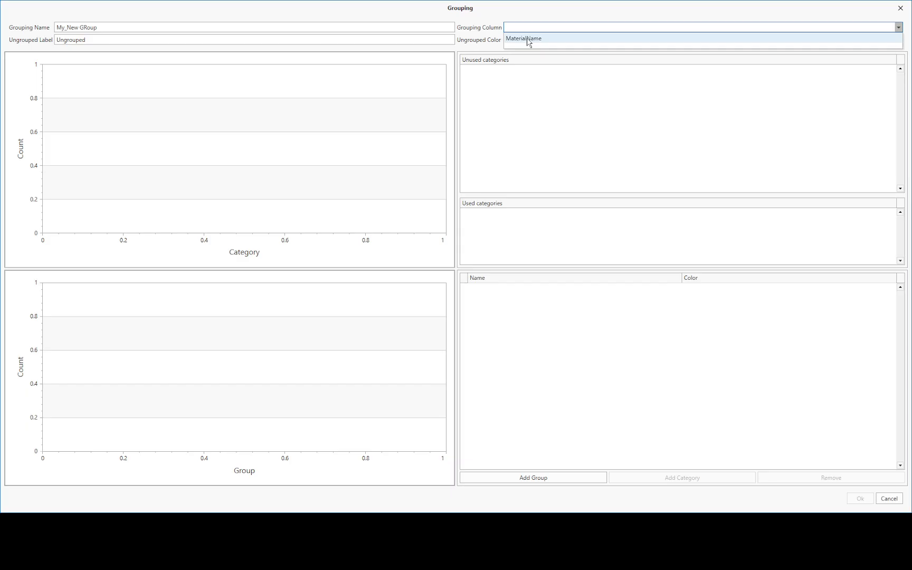
left_click(529, 42)
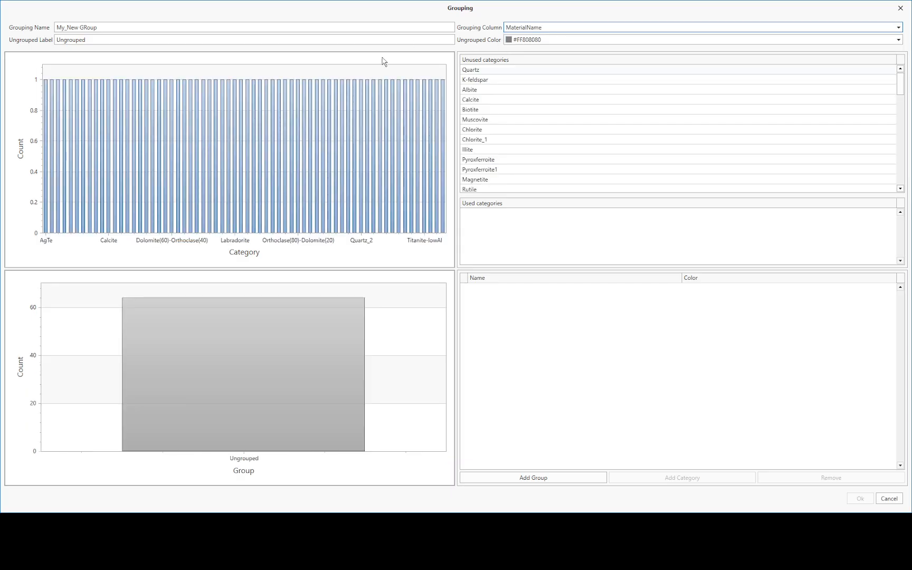
- Set the ungrouped label to Others and the ungrouped color to light gray #FFBFBFBF
left_click(67, 40)
left_click_drag(84, 40, 48, 42)
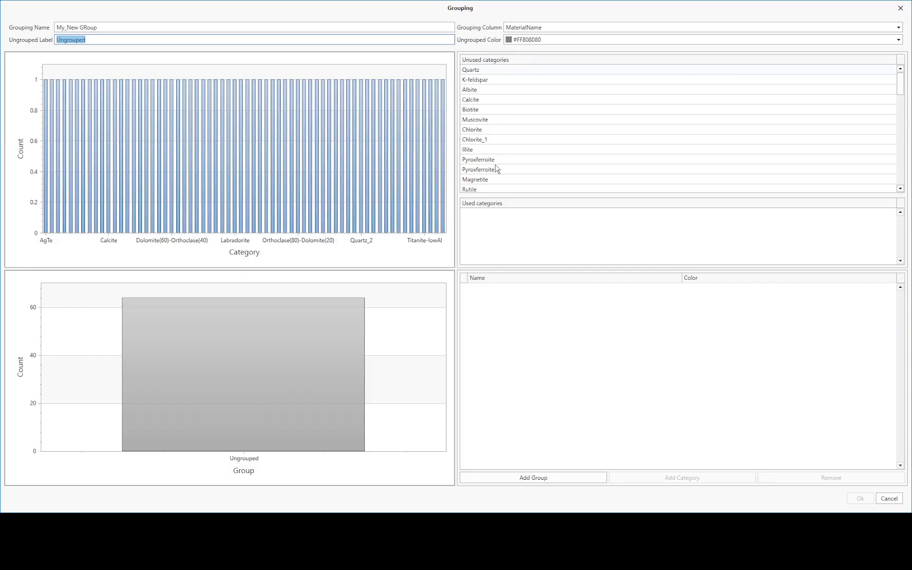
left_click(69, 40)
left_click_drag(96, 40, 41, 40)
type("Others")
left_click(535, 43)
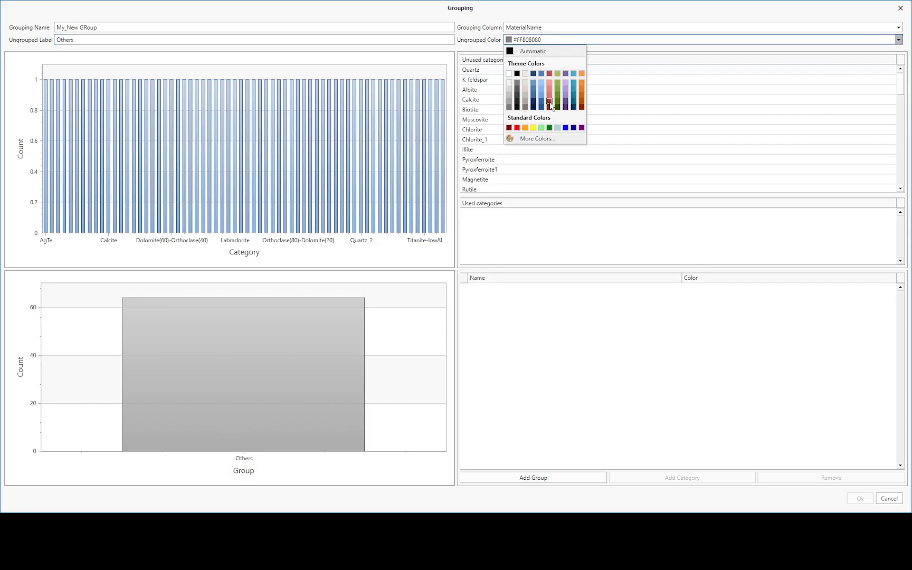
left_click(510, 97)
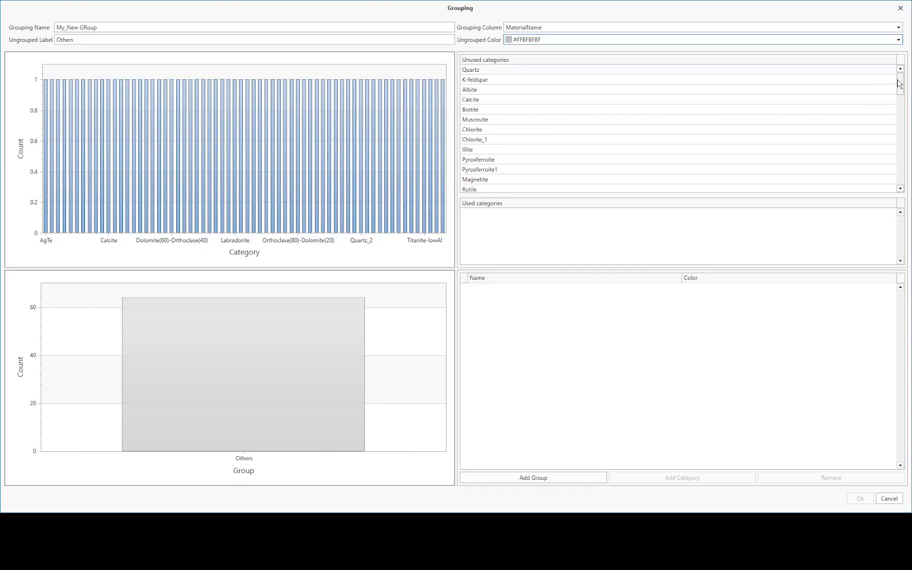
- Add a first group to the grouping and name it Group_1
mouse_move(901, 87)
left_mouse_down()
mouse_move(901, 178)
mouse_move(895, 81)
left_mouse_up()
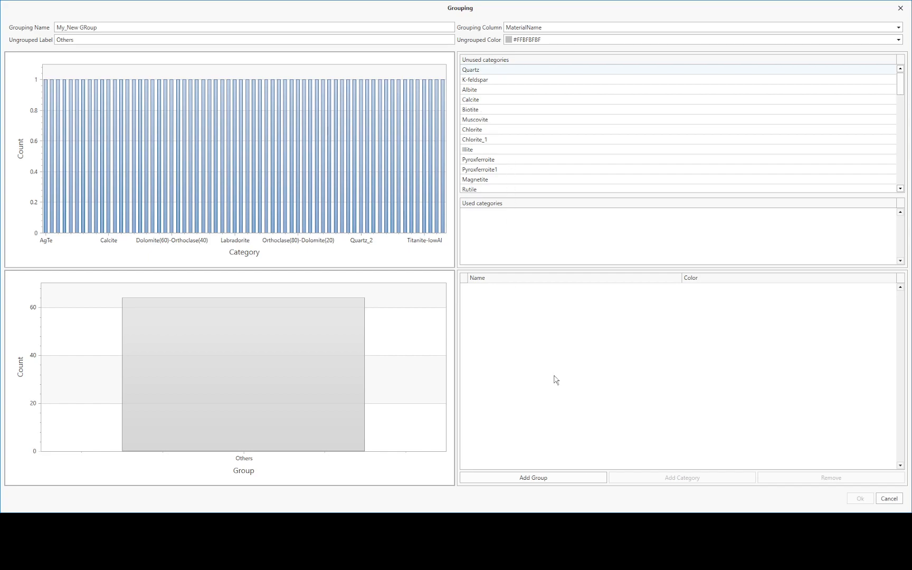
left_click(534, 480)
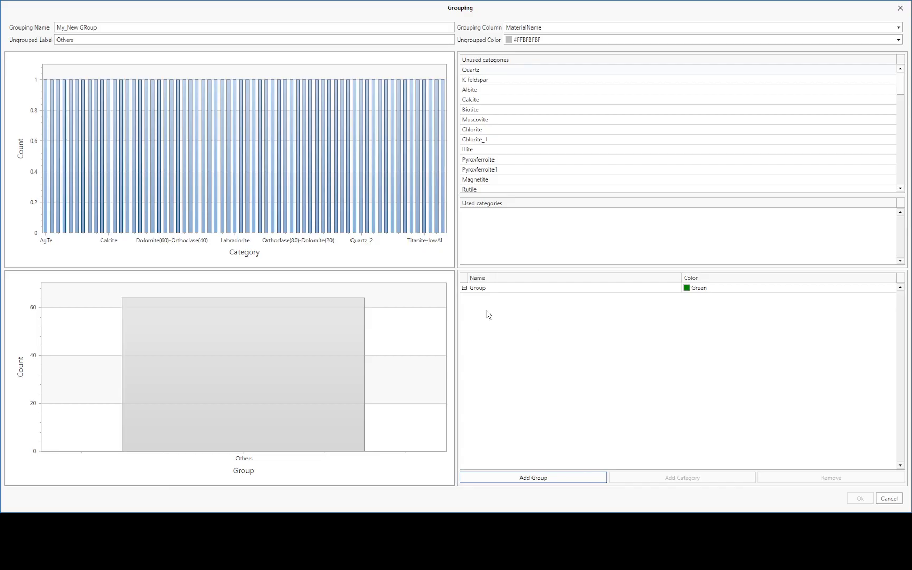
left_click(489, 288)
left_click(494, 288)
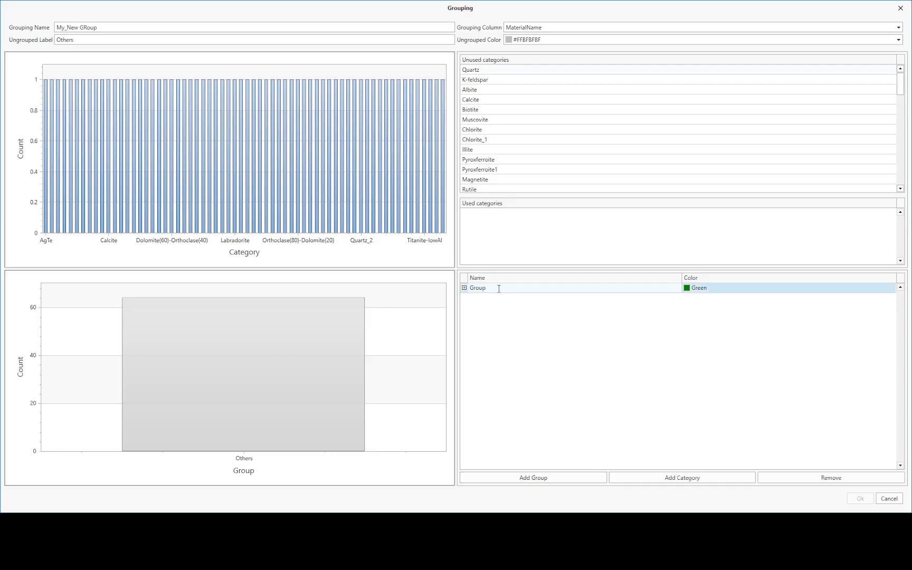
left_click_drag(490, 289, 452, 289)
type("G")
- Add two more groups and name them Group 2 and Group 3
left_click(521, 479)
left_click(521, 479)
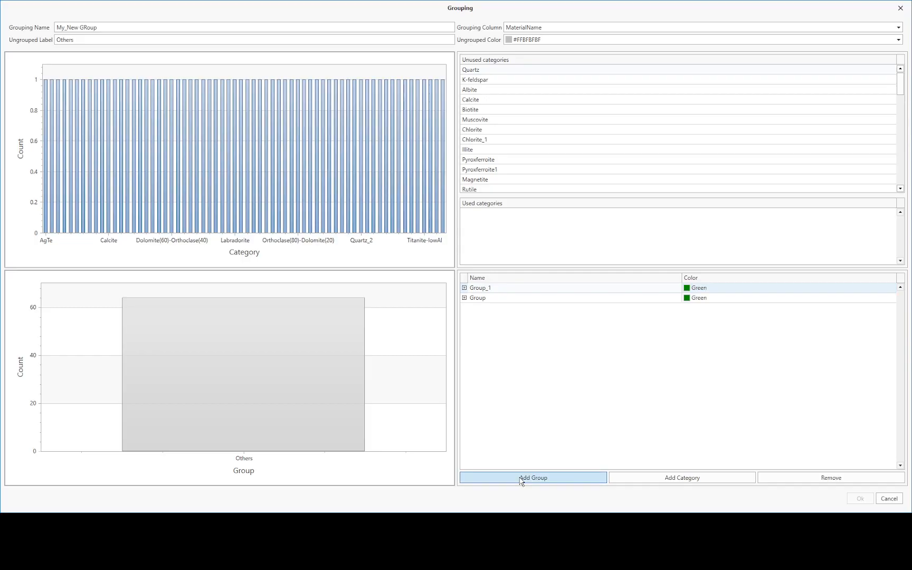
double_click(491, 299)
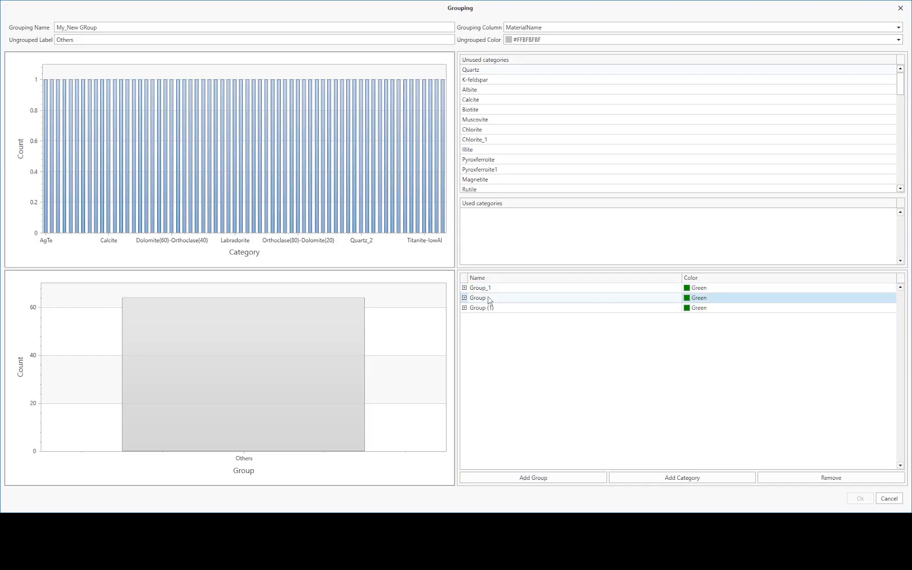
type("Group 2")
left_click(497, 308)
left_click(499, 308)
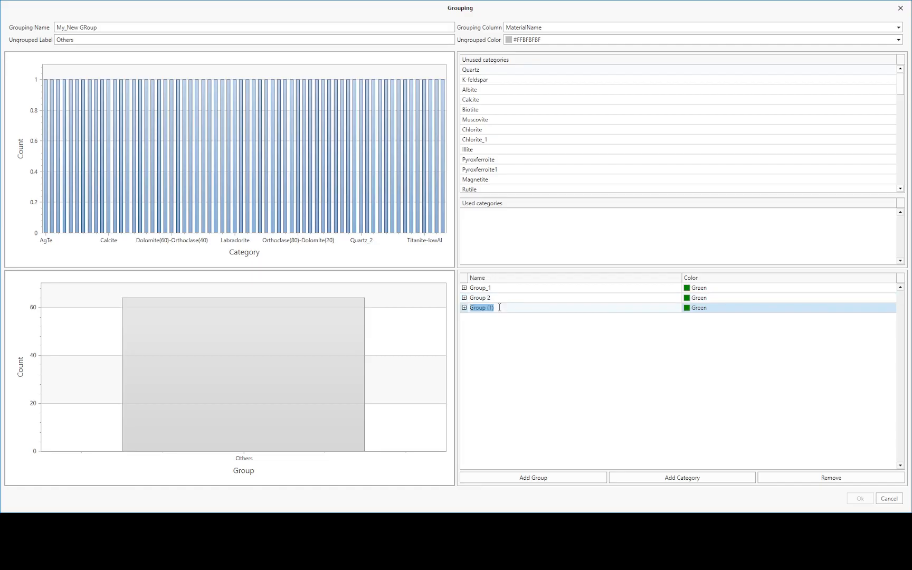
type("Gru")
- Set the color of Group_1 to orange #FFF79646 and of Group 2 to aqua #FF4BACC6
left_click(754, 290)
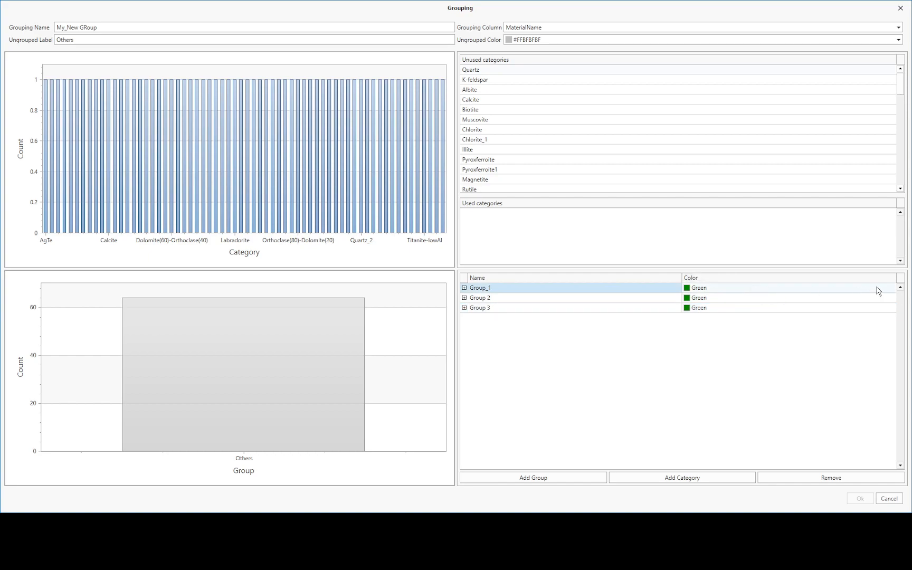
left_click(892, 288)
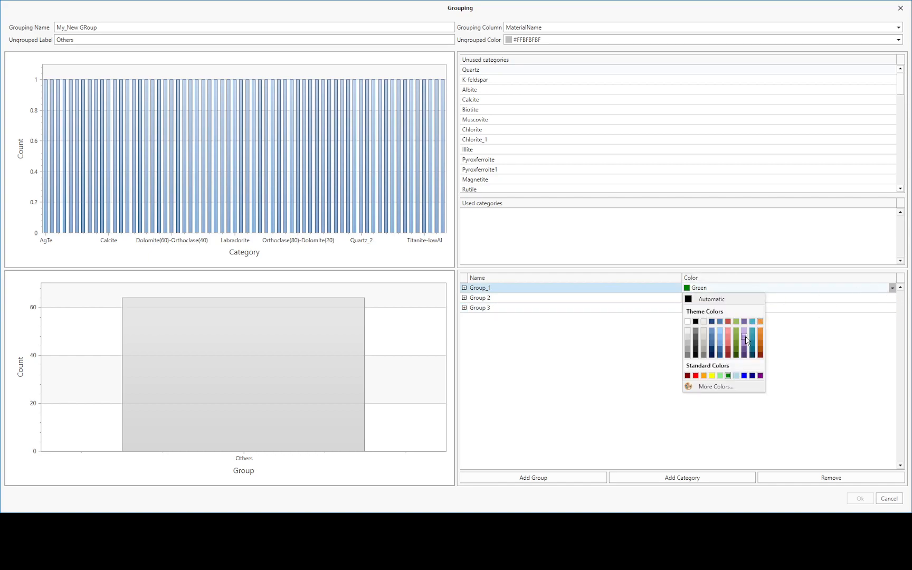
left_click(760, 321)
left_click(891, 302)
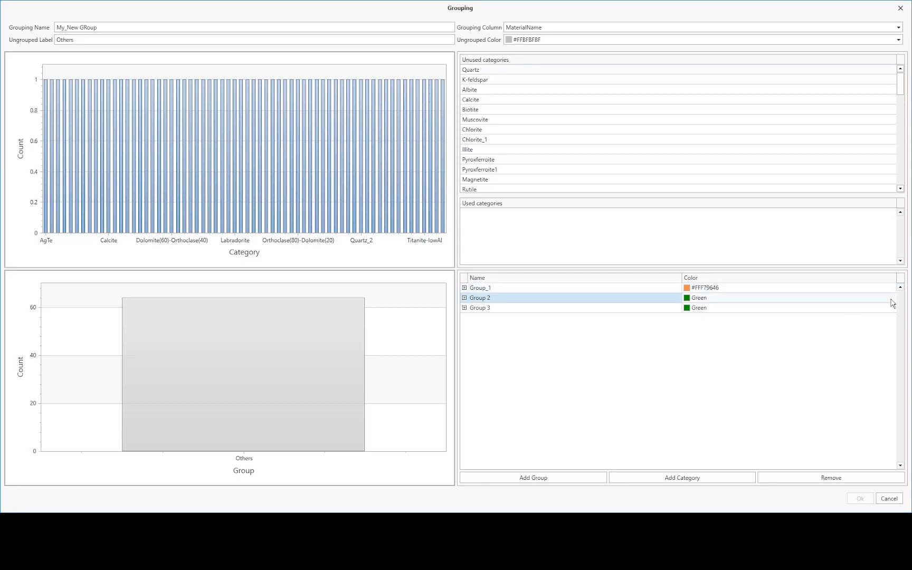
left_click(892, 298)
left_click(750, 331)
- Give Group 3 the custom purple color #FF85317F
left_click(828, 308)
left_click(892, 308)
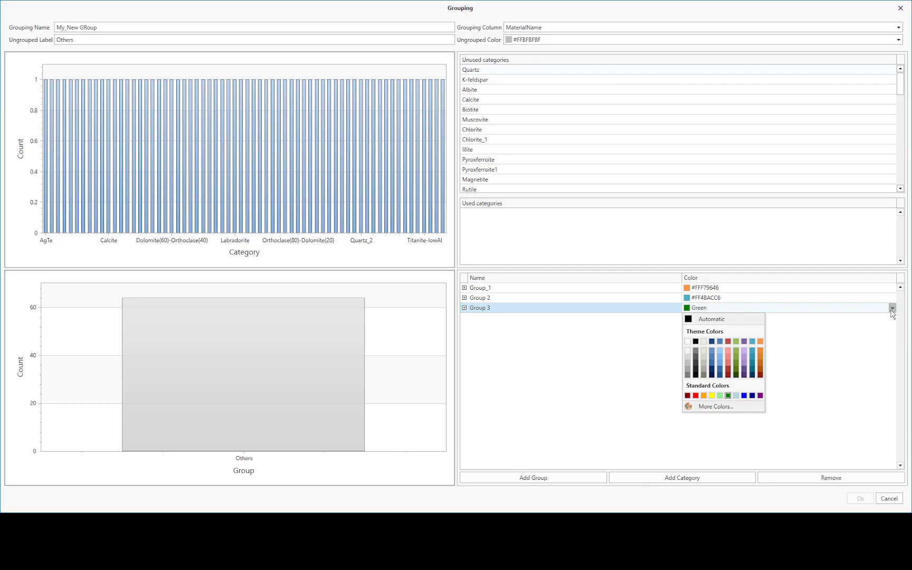
left_click(726, 412)
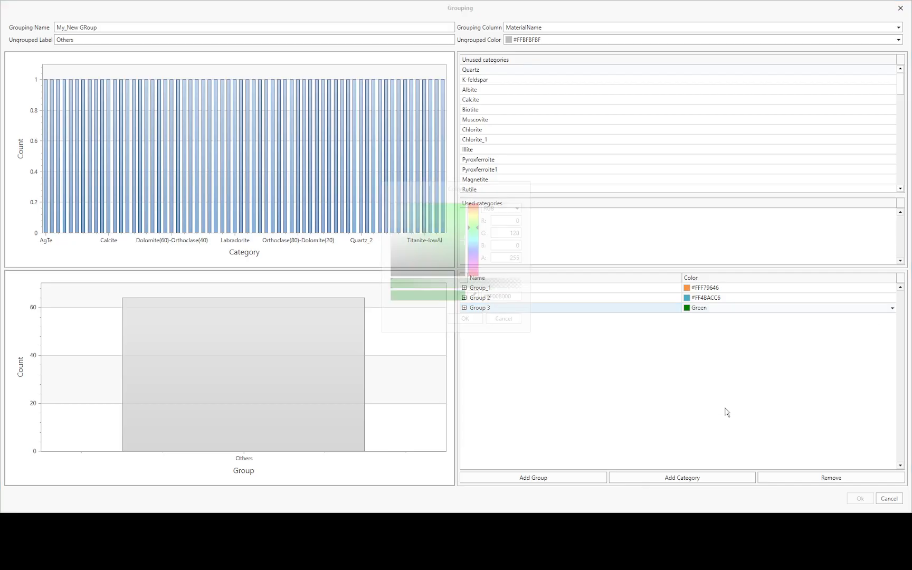
left_click_drag(459, 193, 505, 264)
left_click(489, 309)
left_click(501, 286)
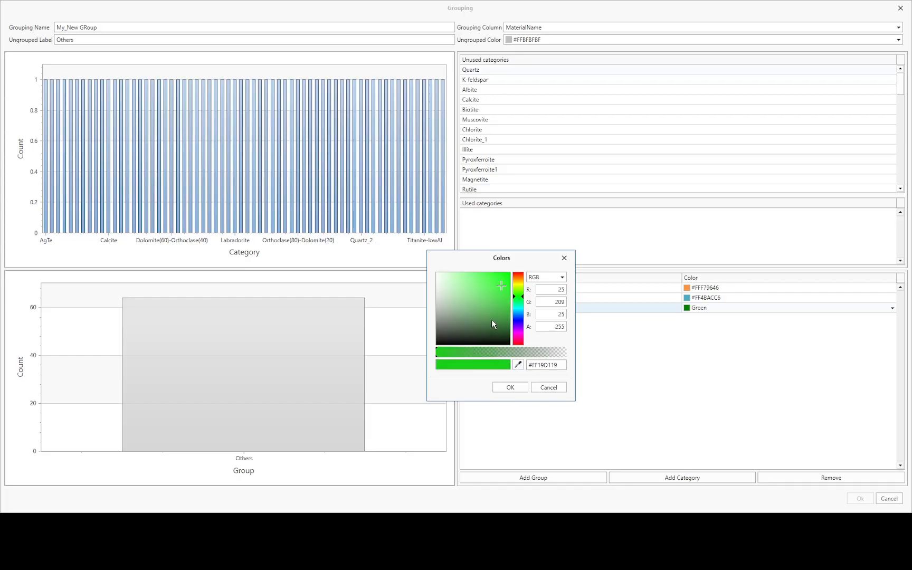
left_click_drag(523, 315, 522, 337)
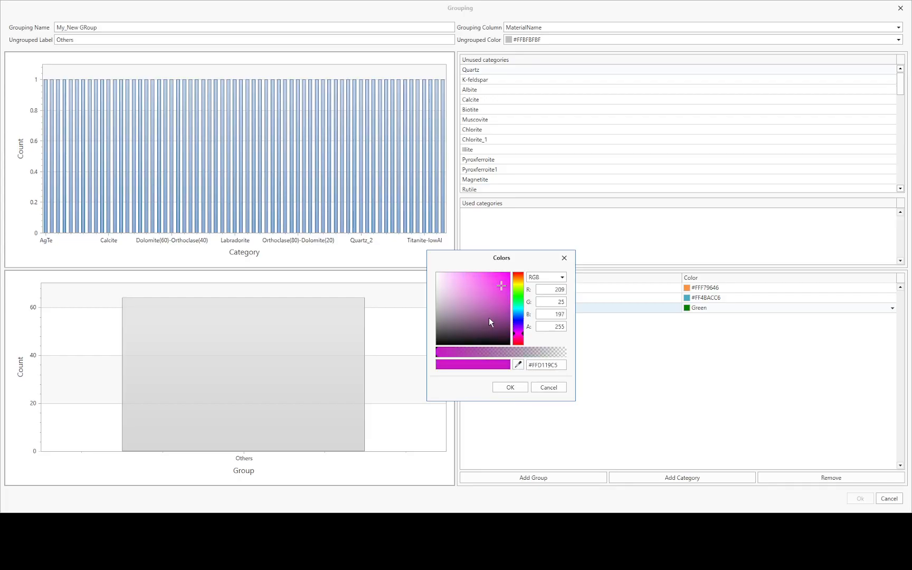
left_click(483, 307)
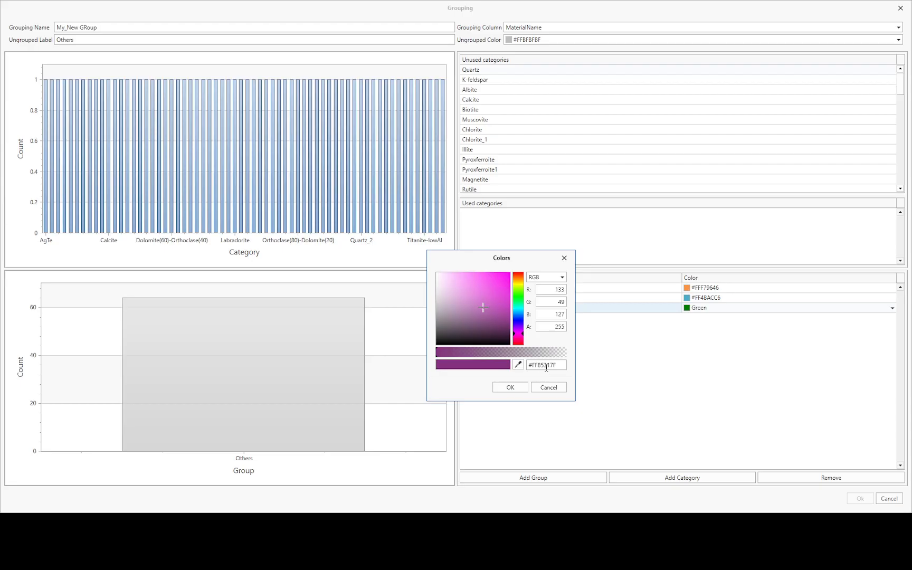
left_click(521, 388)
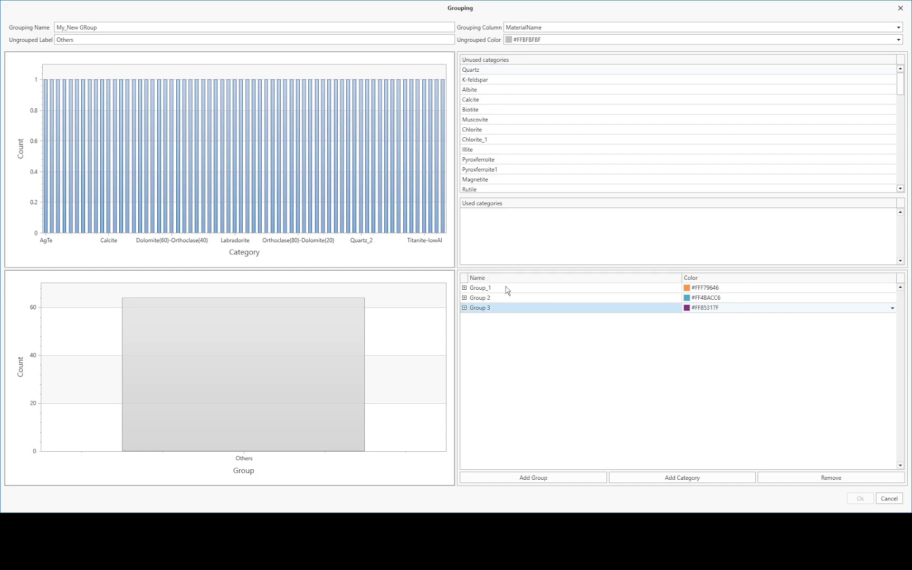
- Assign the unused categories Quartz through Chlorite_1 to Group_1 and check the group's contents
left_click(488, 70)
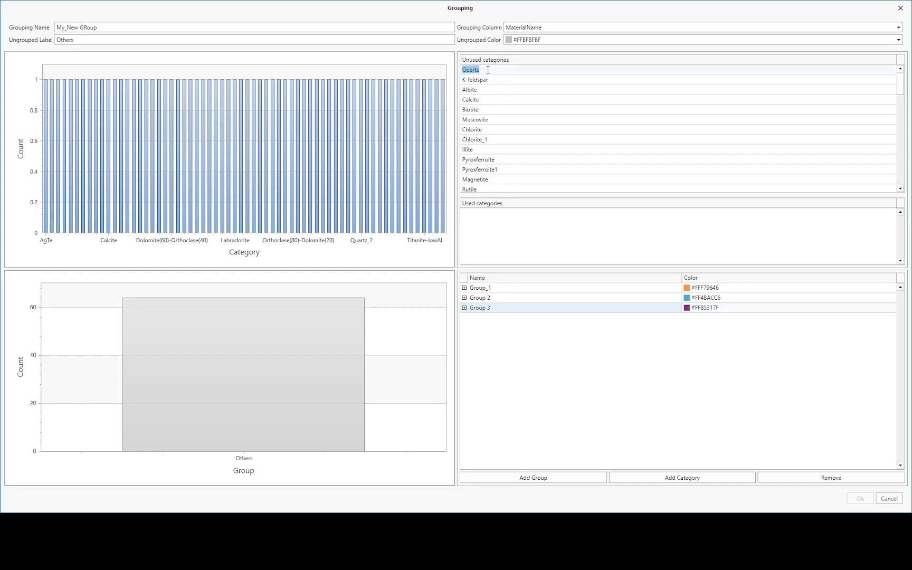
left_click(488, 131, "shift")
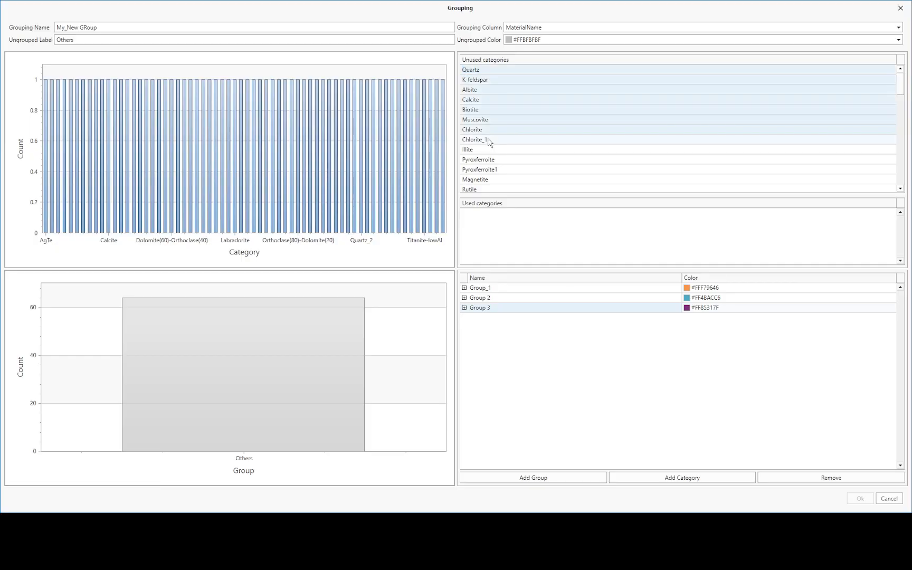
left_click_drag(500, 110, 492, 291)
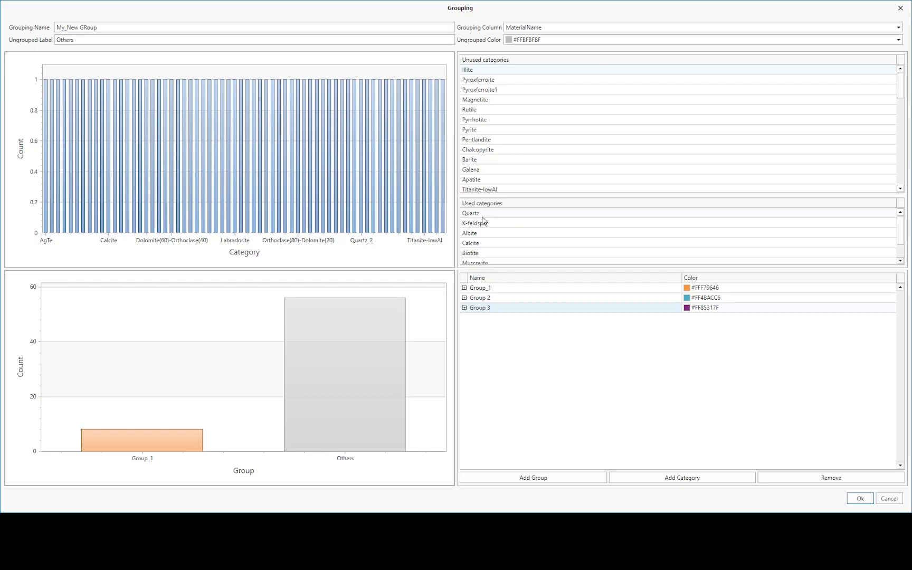
scroll(483, 220, "down", 1)
scroll(483, 221, "up", 1)
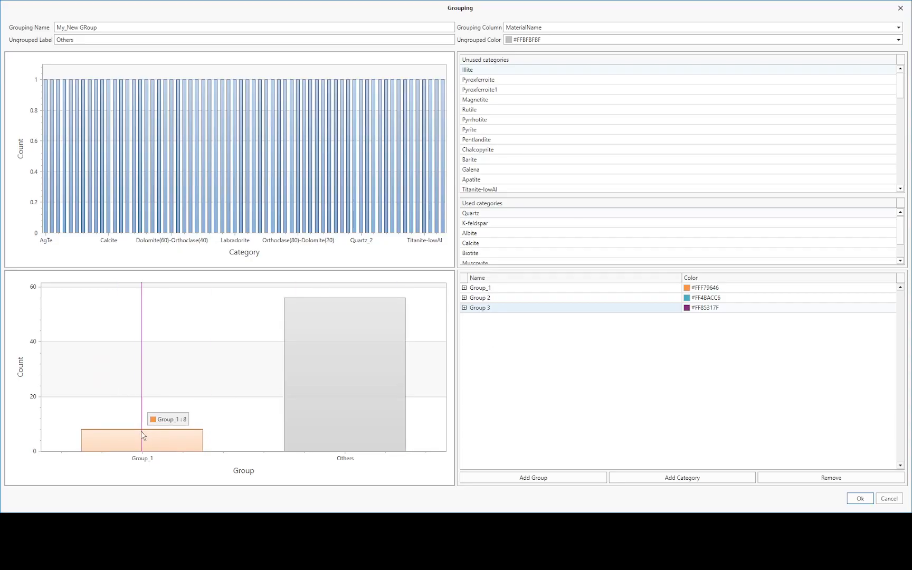
left_click(465, 288)
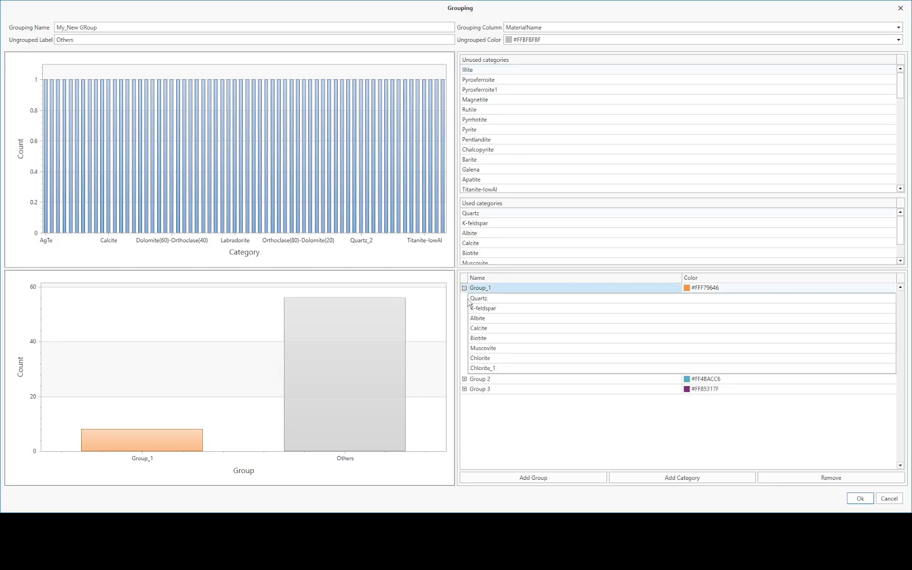
left_click(464, 289)
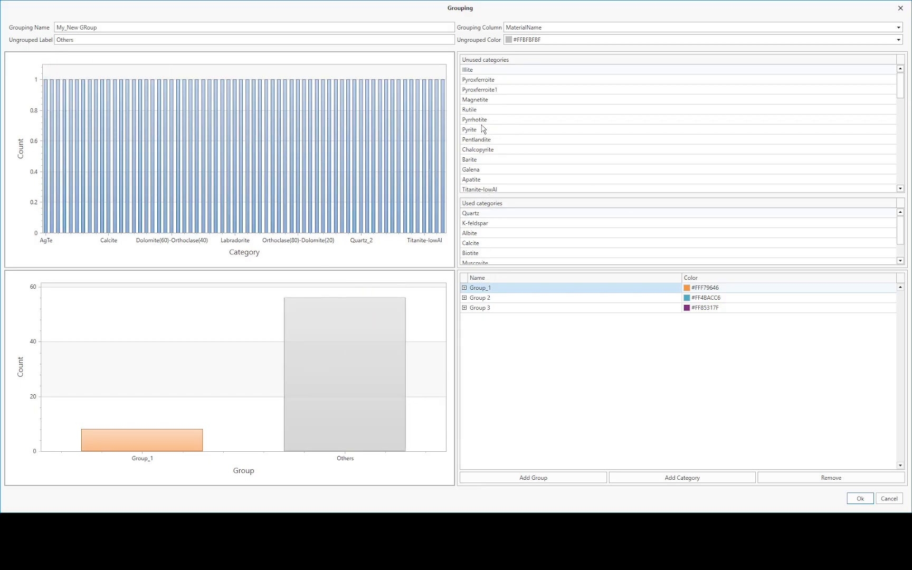
- Assign the unused categories Illite through Titanite-lowAl to Group 2 and the next twelve, Parisite through Oligoclase, to Group 3
left_click(482, 70)
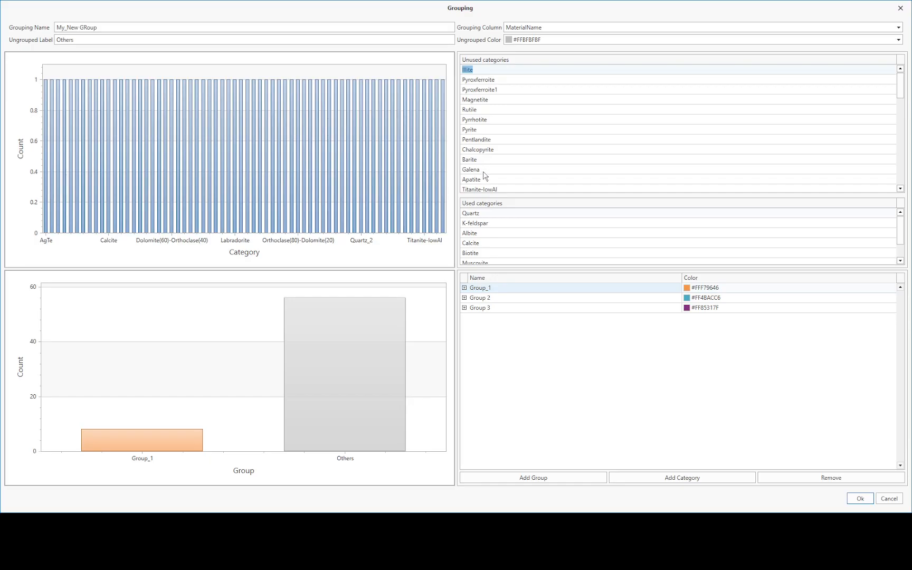
left_click(482, 189, "shift")
left_click_drag(485, 171, 481, 300)
left_click(488, 70)
left_click(492, 182, "shift")
left_click_drag(492, 160, 492, 311)
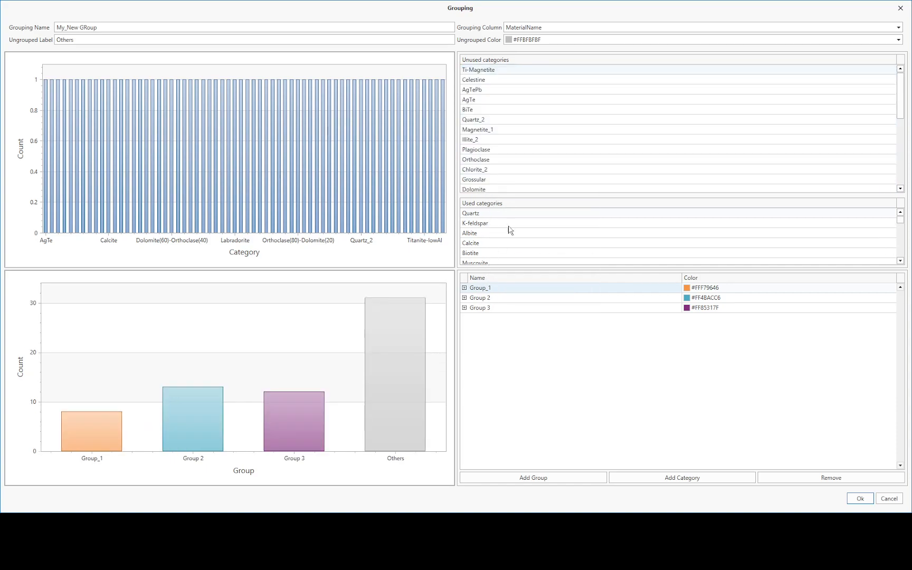
- Add a group named Group 4 and assign the unused categories Ti-Magnetite through Dolomite to it
left_click(525, 477)
double_click(485, 319)
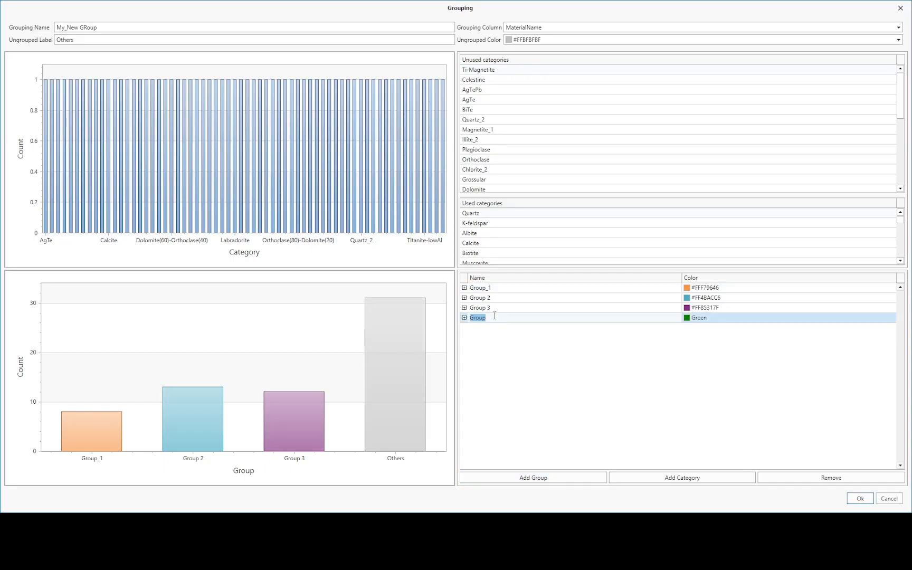
type("Grou")
left_click(478, 70)
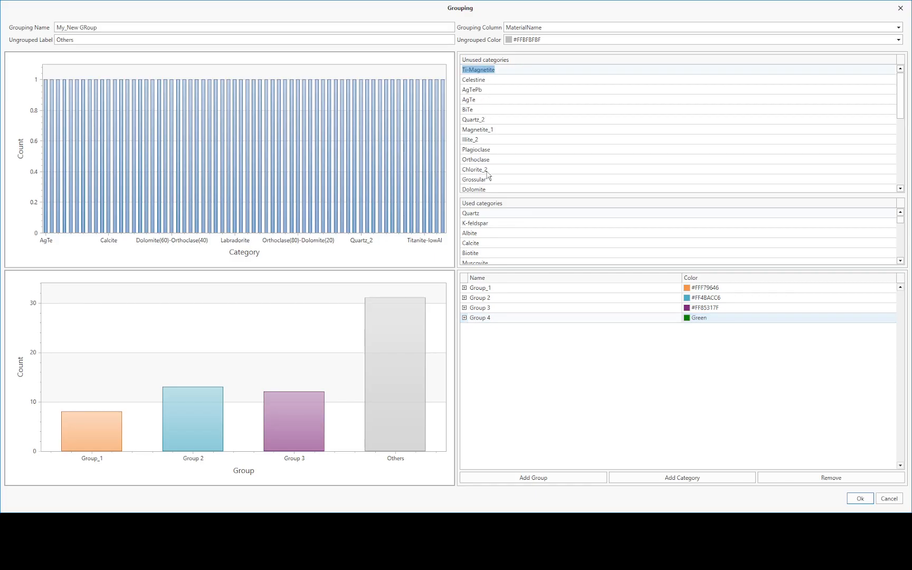
left_click(487, 190, "shift")
left_click_drag(488, 182, 489, 323)
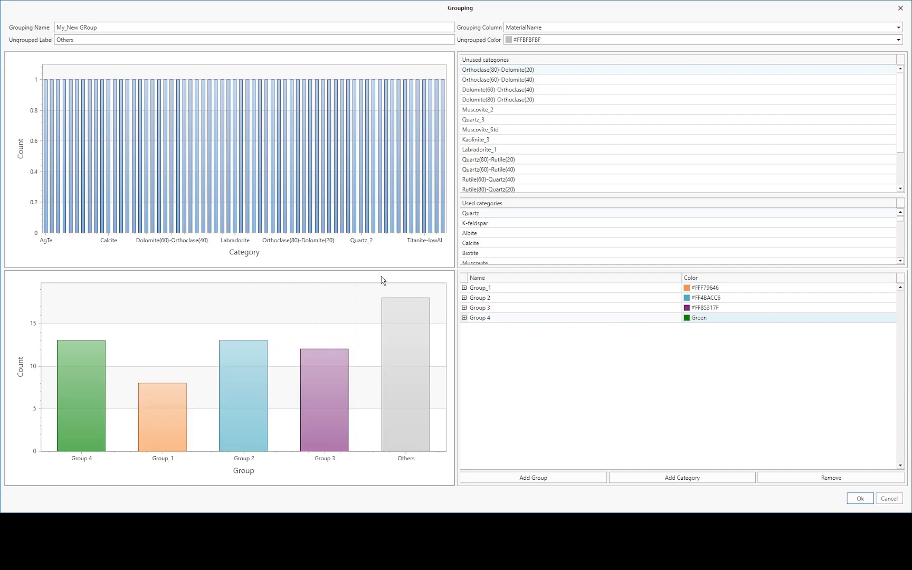
- Assign the unused categories Orthoclase(80)-Dolomite(20) through Rutile(80)-Quartz(20) to Group 3 and the remaining five to Group_1
left_click(488, 72)
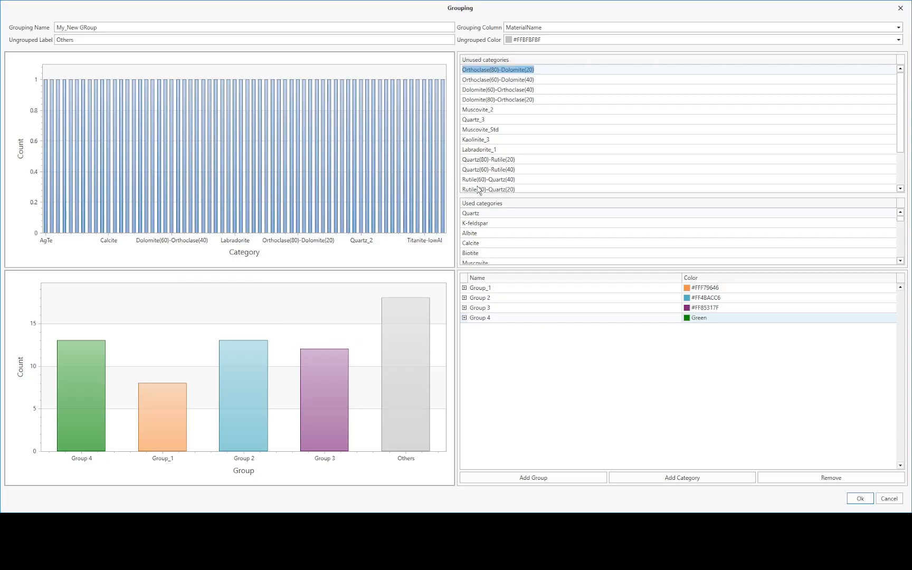
left_click(479, 190, "shift")
left_click_drag(480, 191, 488, 311)
left_click(485, 71)
left_click(482, 110, "shift")
left_click_drag(483, 111, 480, 288)
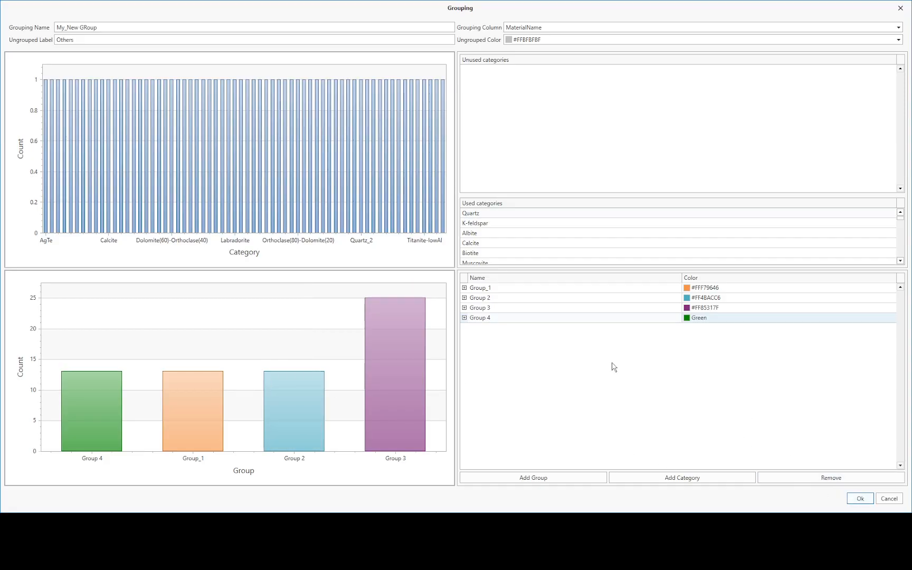
- Remove Group 4 so its categories return to the ungrouped ones, and accept the My_New GRoup grouping
left_click(535, 321)
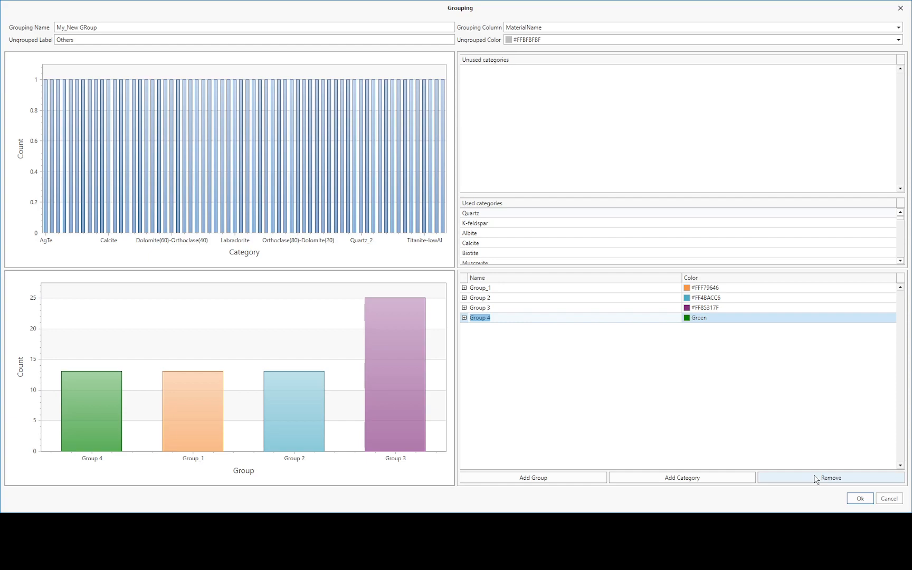
left_click(586, 335)
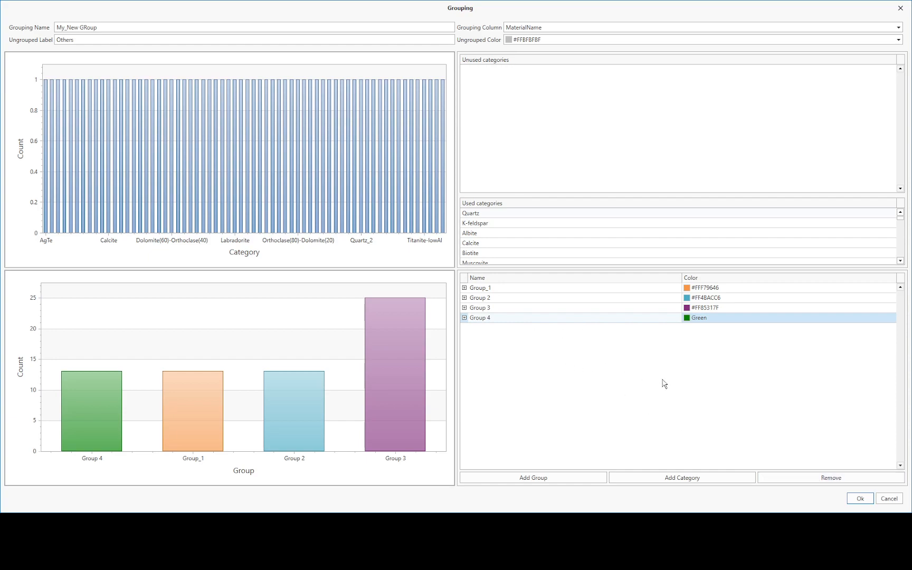
left_click(837, 480)
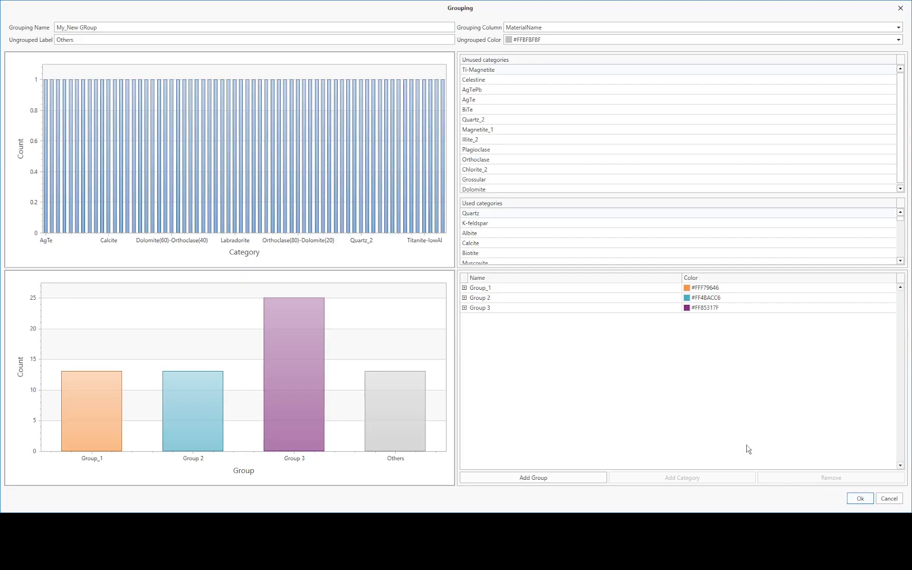
left_click(860, 499)
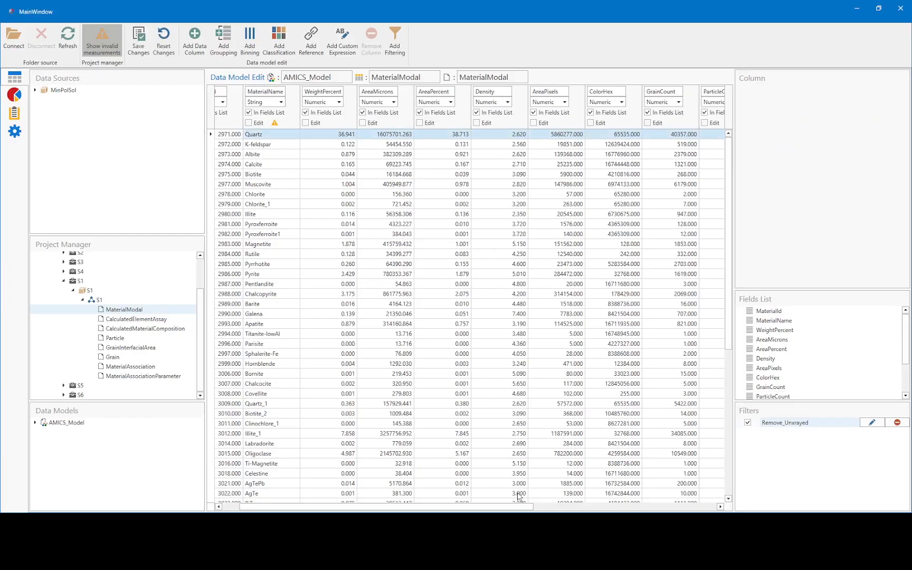
- Examine the My_New GRoup column in the MaterialModal table, comparing its group assignments down the rows with the existing grouping column
left_click_drag(501, 508, 713, 567)
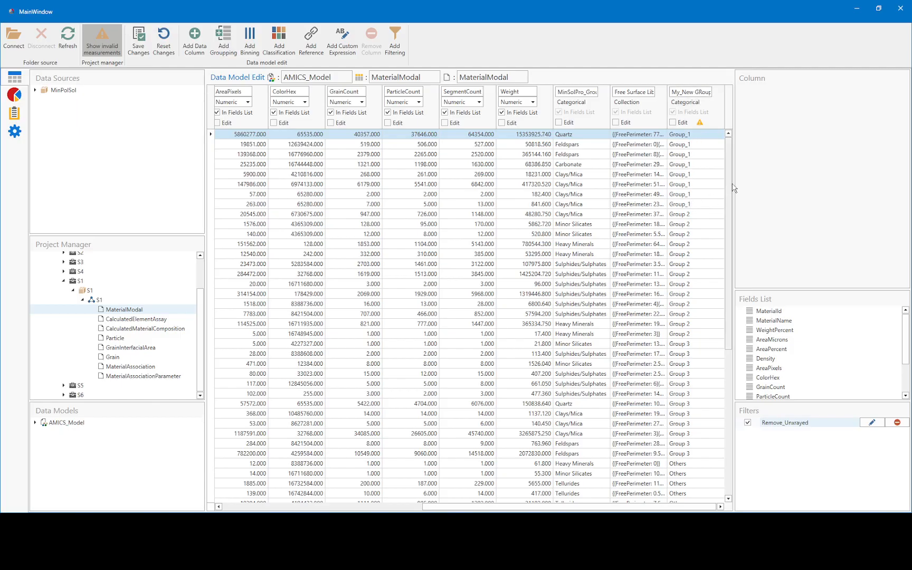
scroll(628, 239, "down", 4)
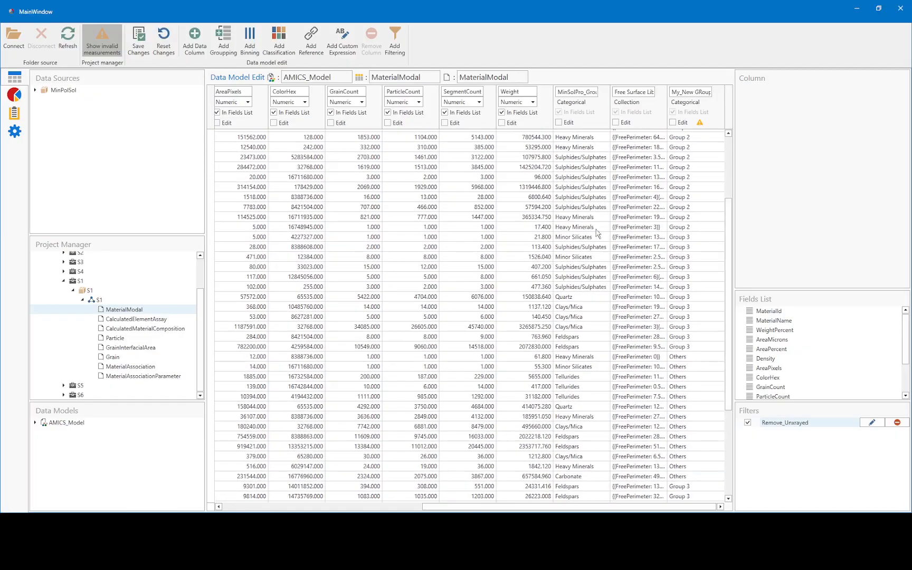
left_click(682, 200)
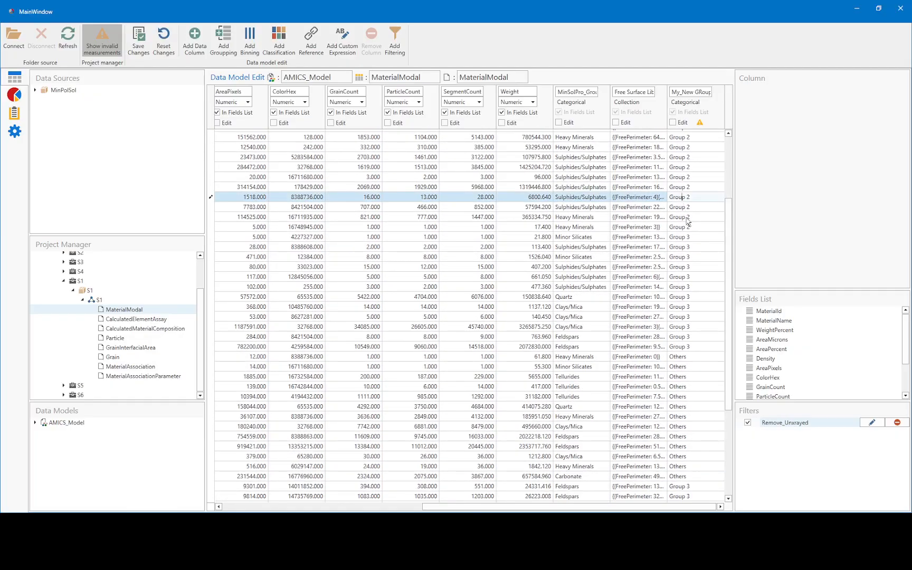
left_click(693, 248)
left_click_drag(729, 283, 710, 214)
left_click(683, 340)
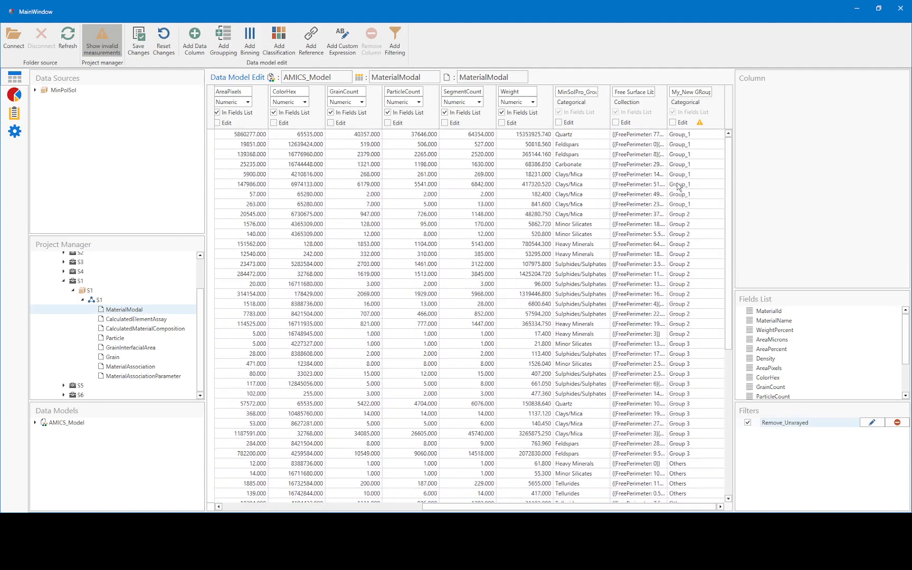
scroll(582, 239, "down", 8)
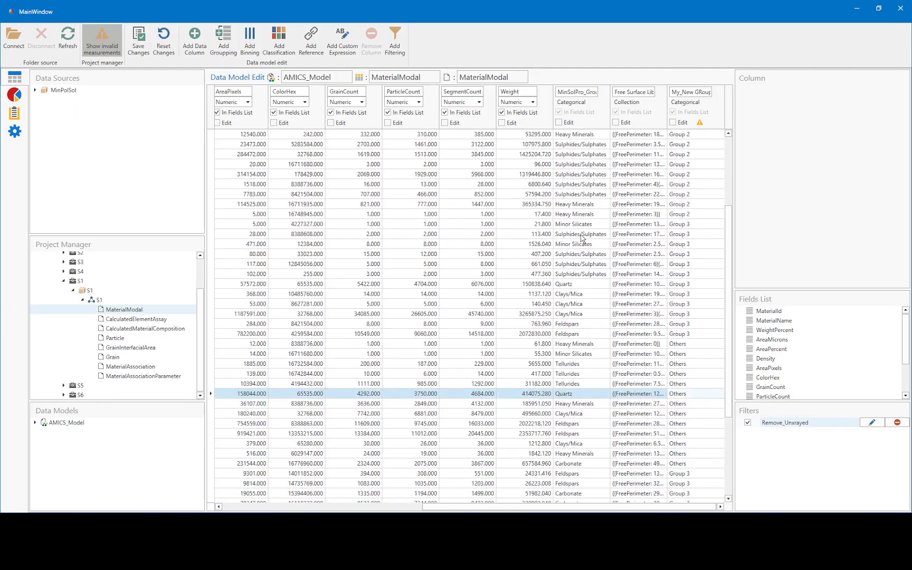